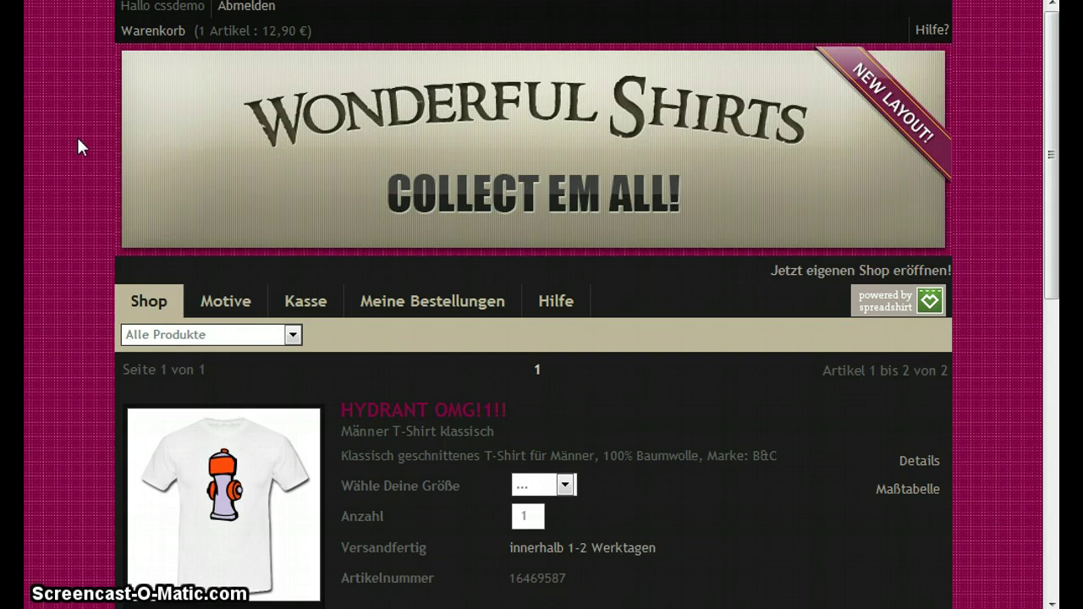
# Step: Leave the Wonderful Shirts shop for the main Spreadshirt website
pyautogui.click(164, 48)
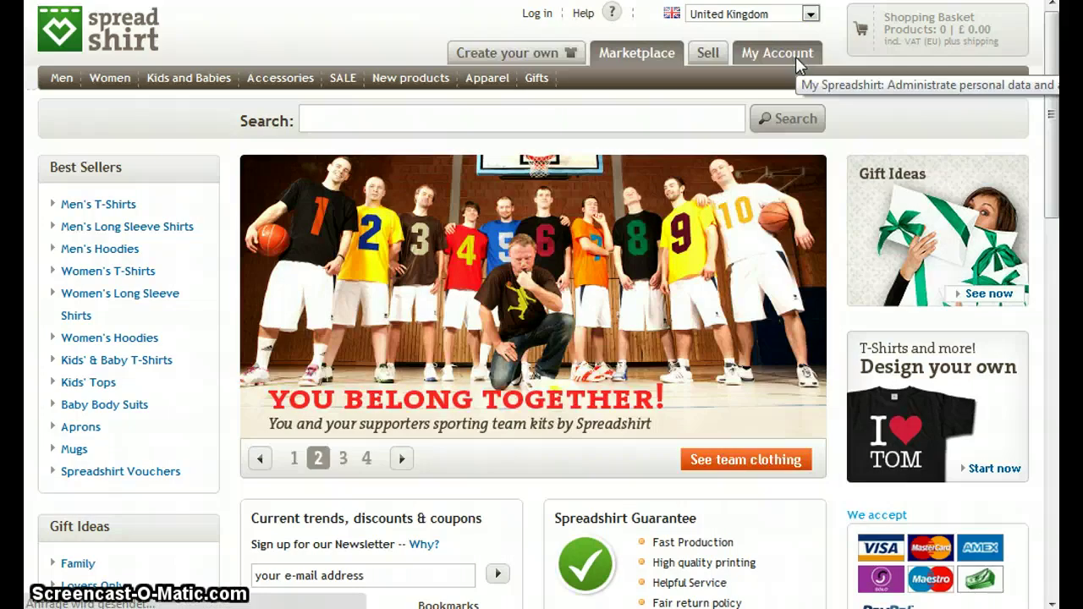
# Step: Log in through My Account with the account's user name and password
pyautogui.click(796, 60)
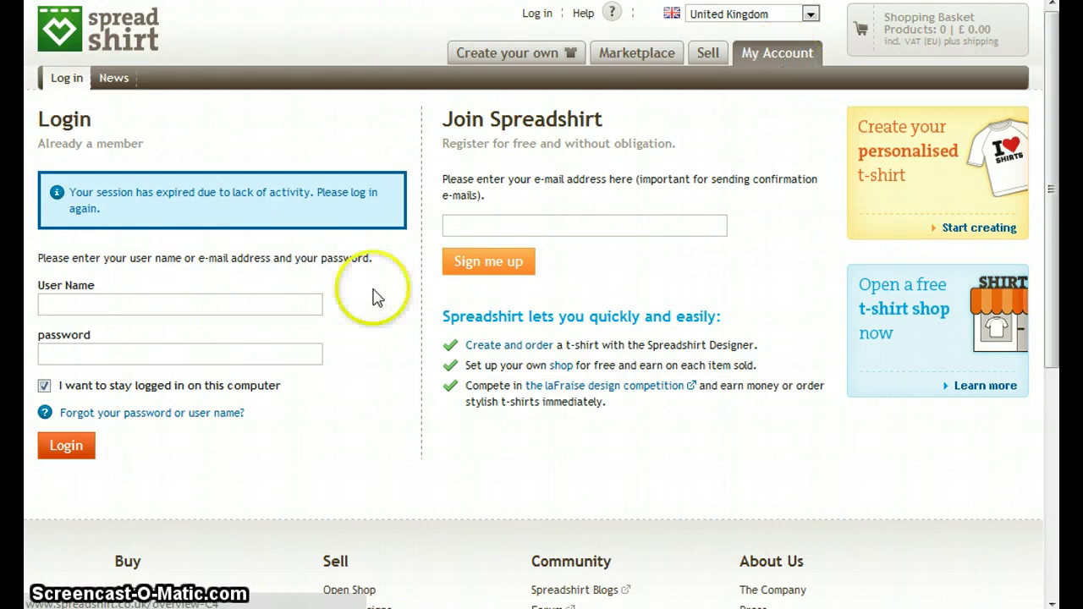
pyautogui.click(187, 302)
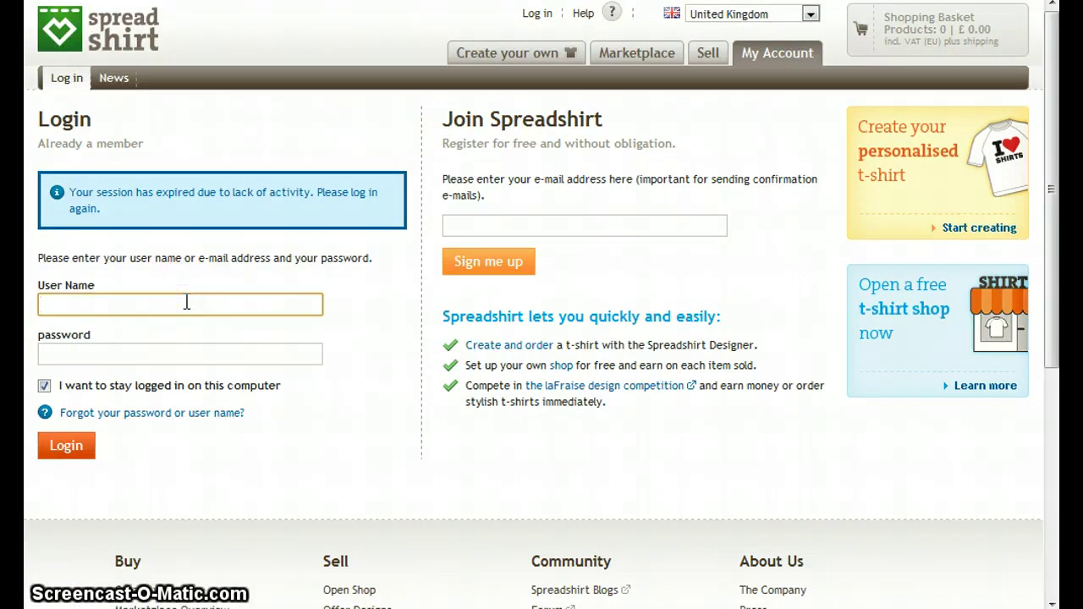
pyautogui.write('cssdemo')
pyautogui.press('Tab')
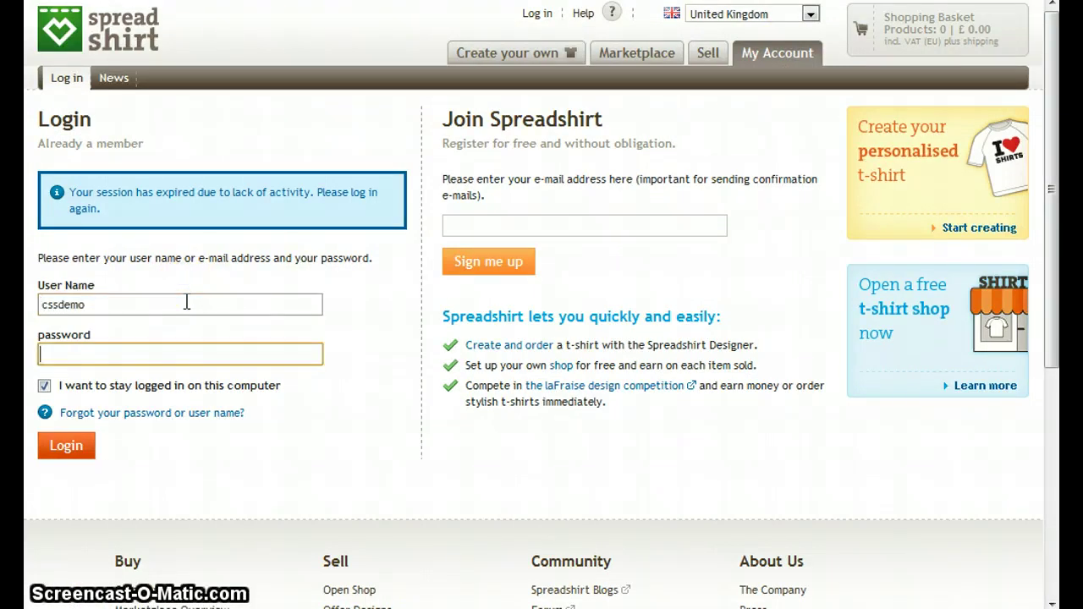
pyautogui.write('••••••')
pyautogui.press('Return')
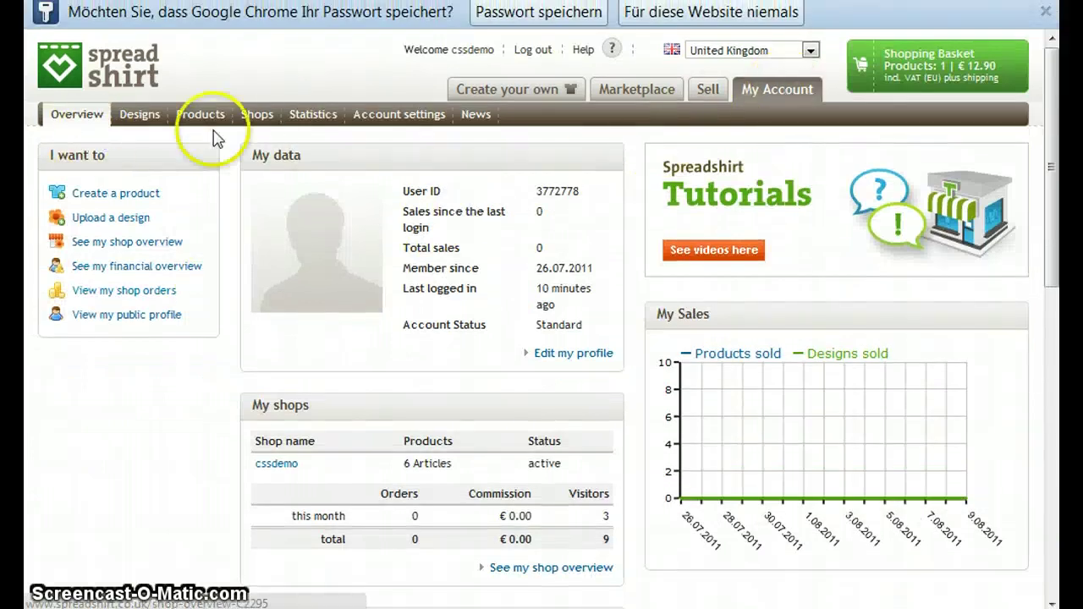
# Step: Open the Shops area and scroll down to the Settings and Appearance menus
pyautogui.click(255, 119)
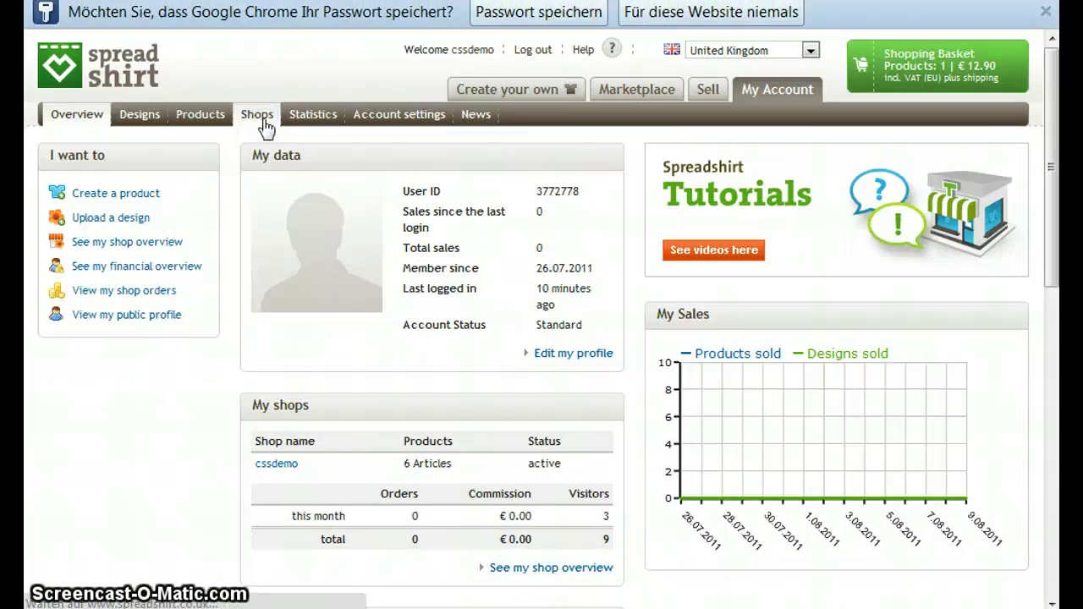
pyautogui.scroll(-1, 665, 278)
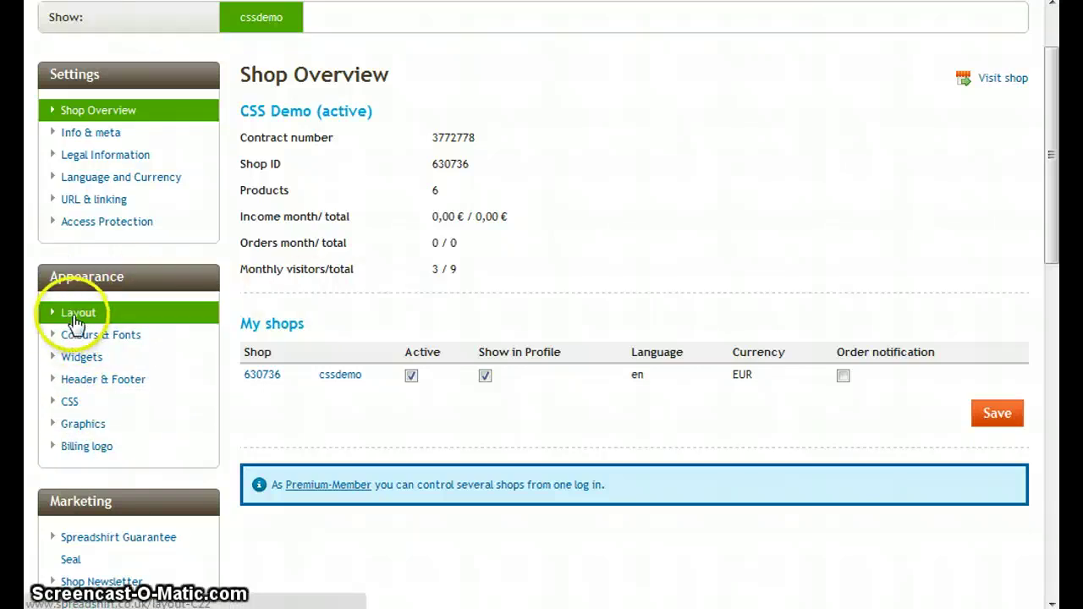
# Step: Open the shop's Layout settings and the live shop for previewing
pyautogui.click(96, 318)
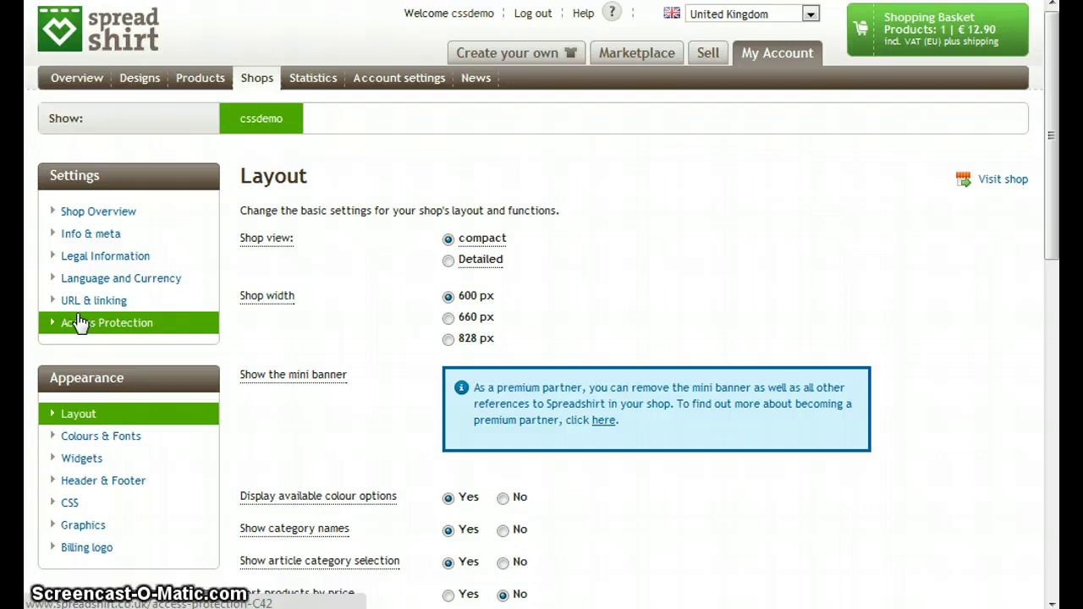
pyautogui.click(588, 236)
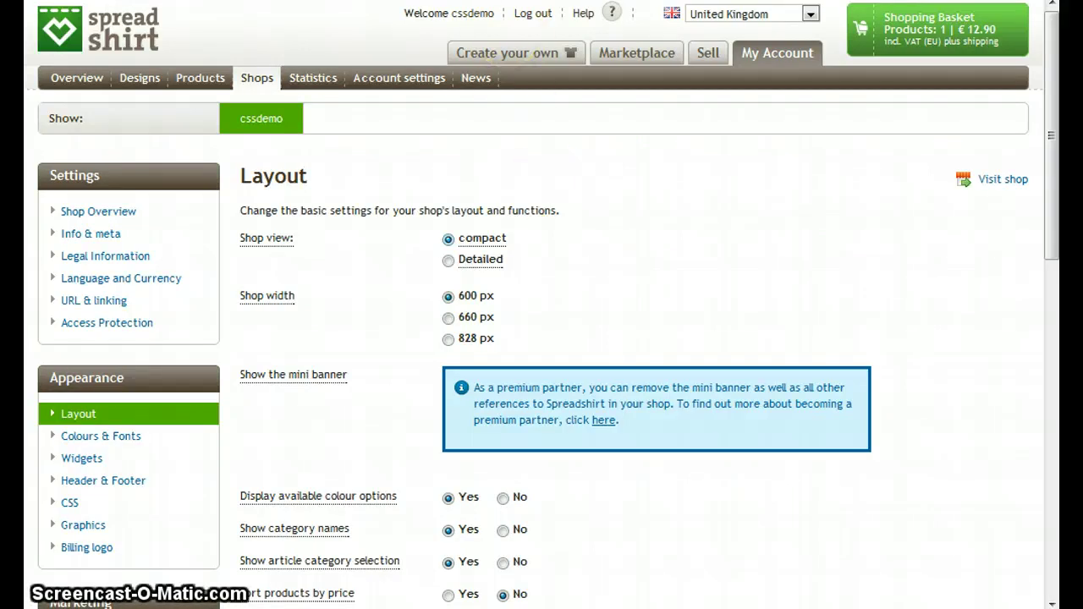
pyautogui.click(507, 2)
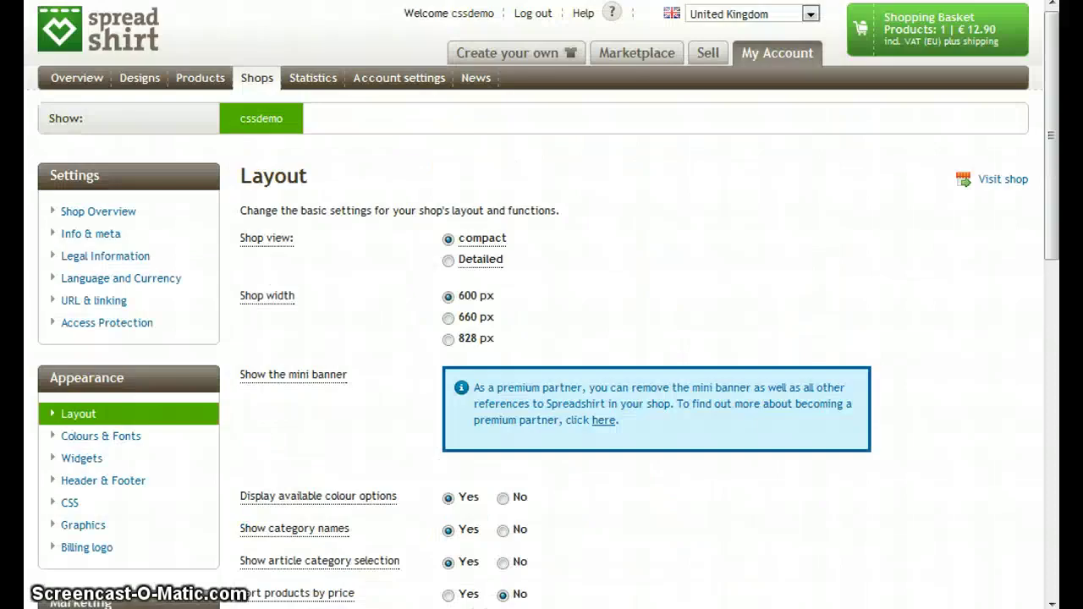
# Step: Set Shop view to Detailed and Shop width to 828 px
pyautogui.click(448, 261)
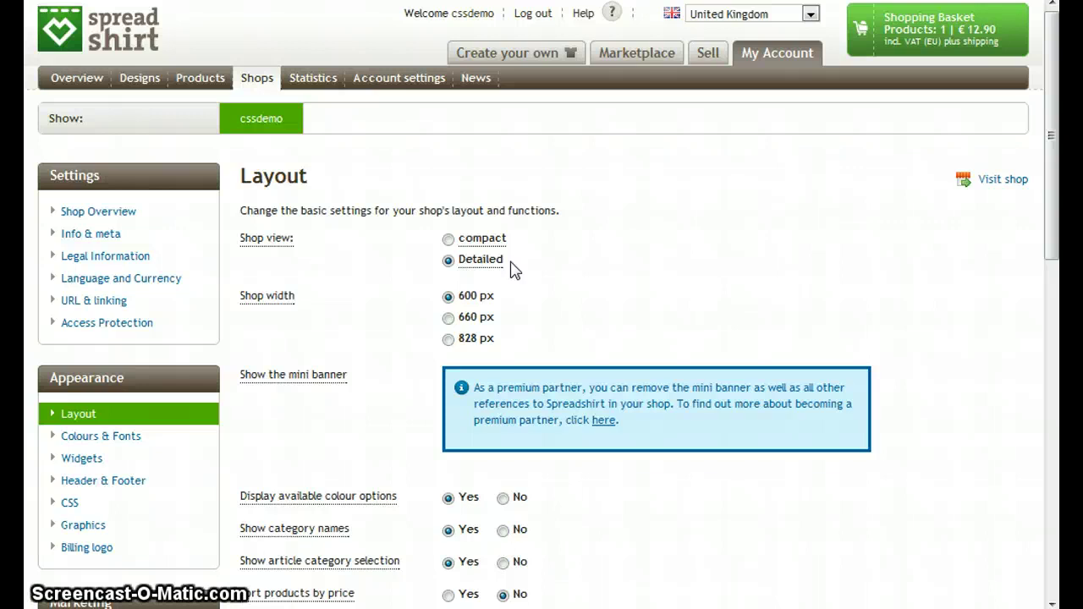
pyautogui.click(435, 264)
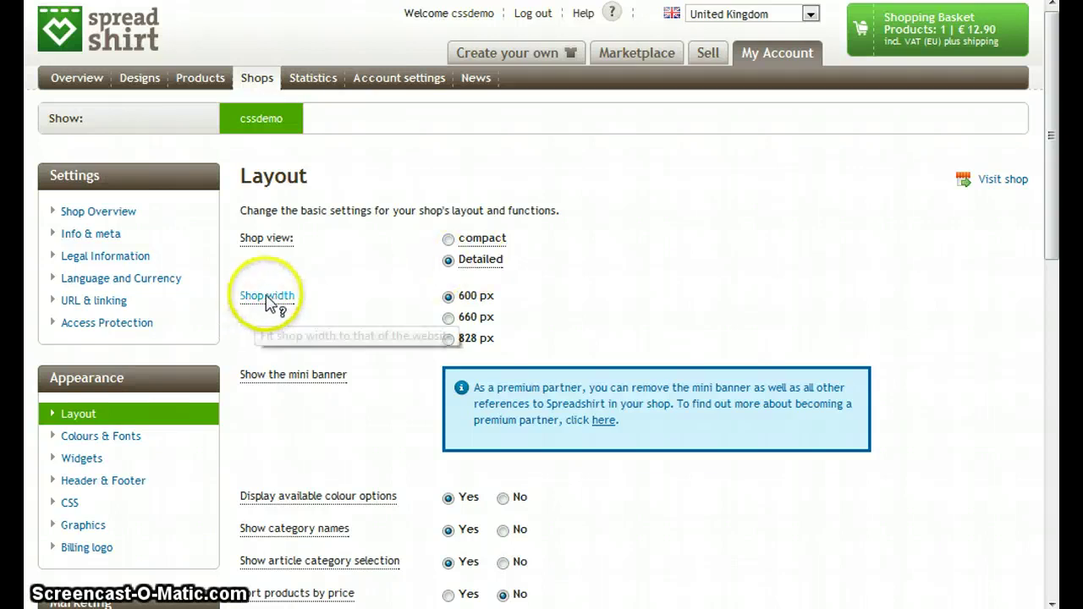
pyautogui.click(269, 297)
pyautogui.click(571, 305)
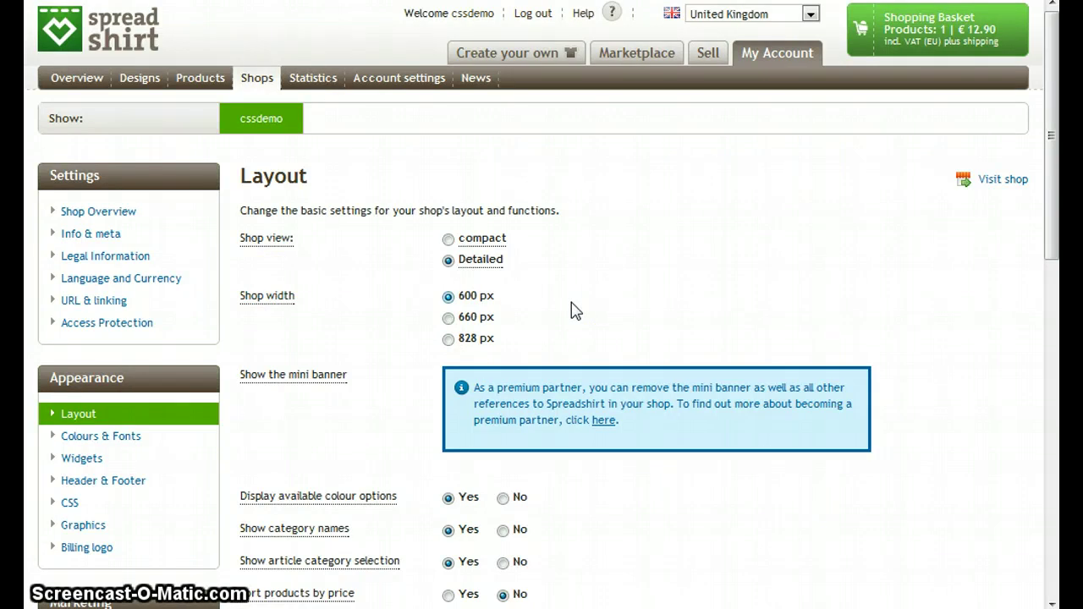
pyautogui.click(447, 340)
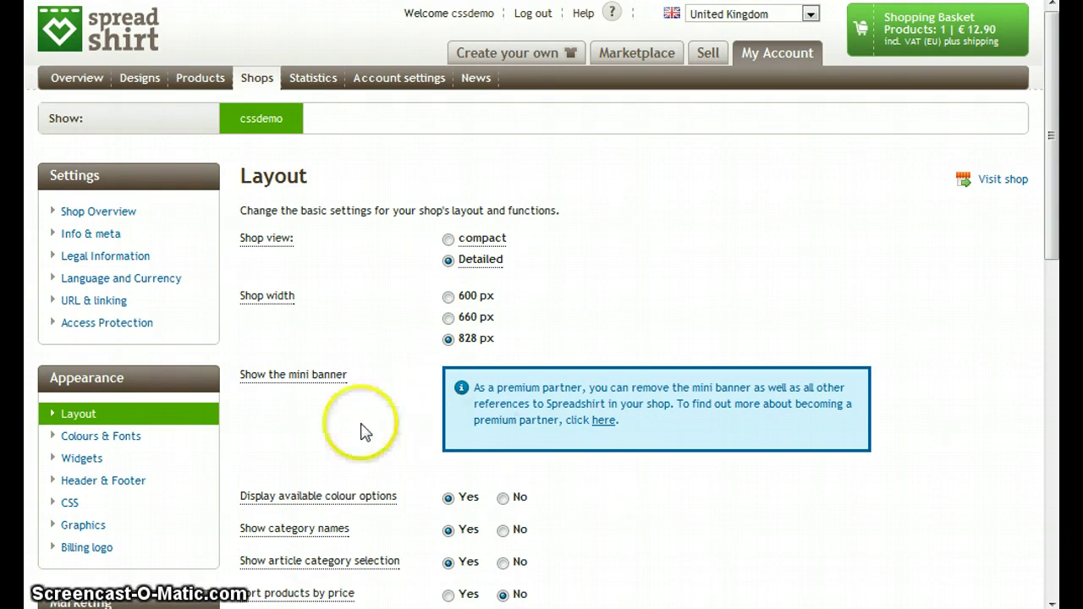
# Step: Set Display available colour options to No
pyautogui.moveTo(304, 501)
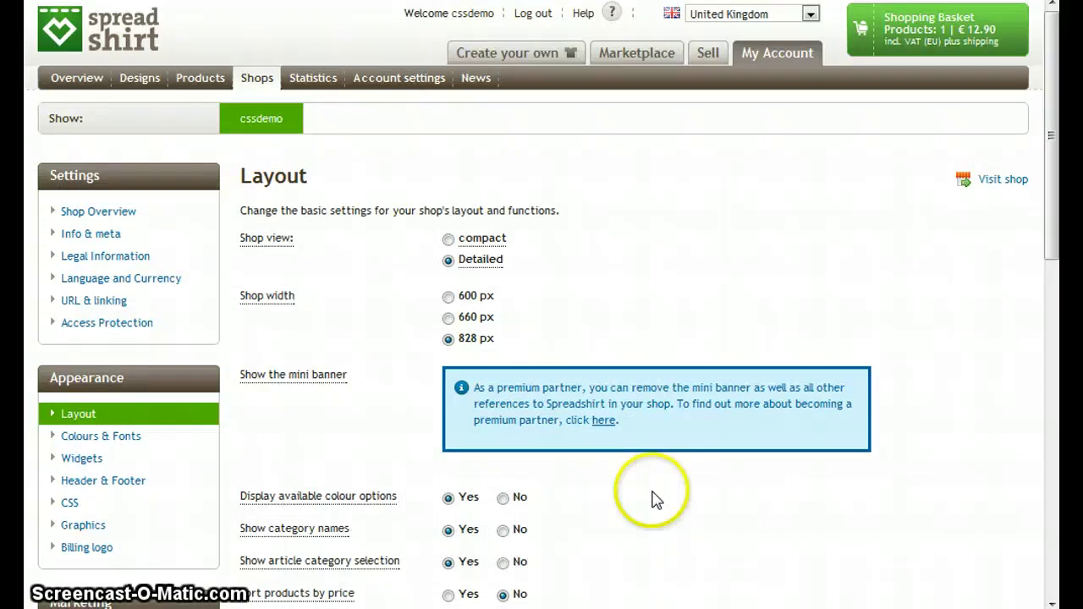
pyautogui.scroll(-3, 651, 495)
pyautogui.click(503, 193)
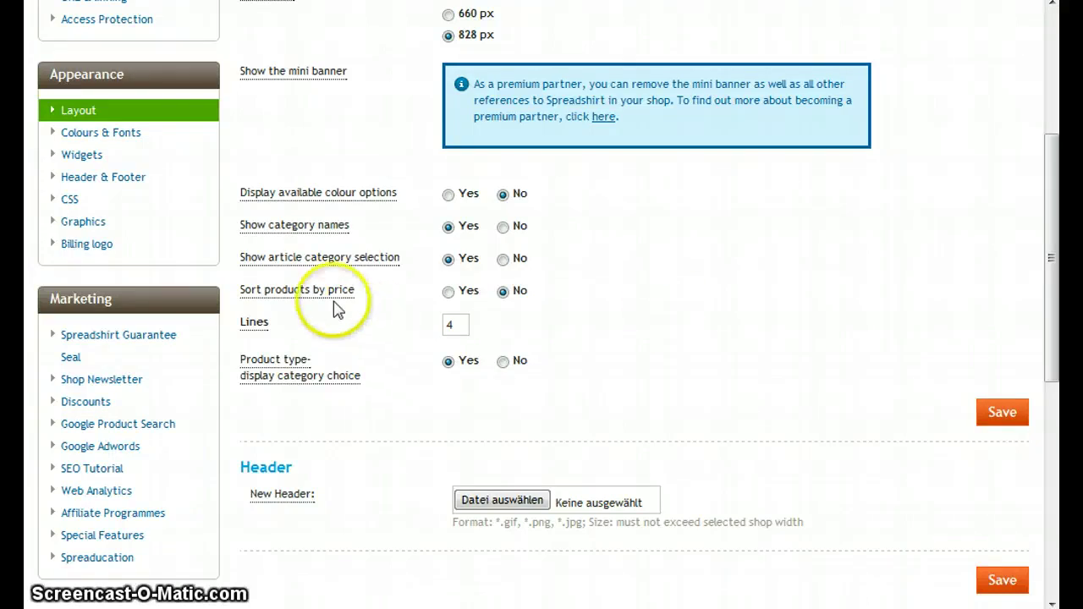
# Step: Switch to the live shop storefront to view its product grid
pyautogui.moveTo(296, 292)
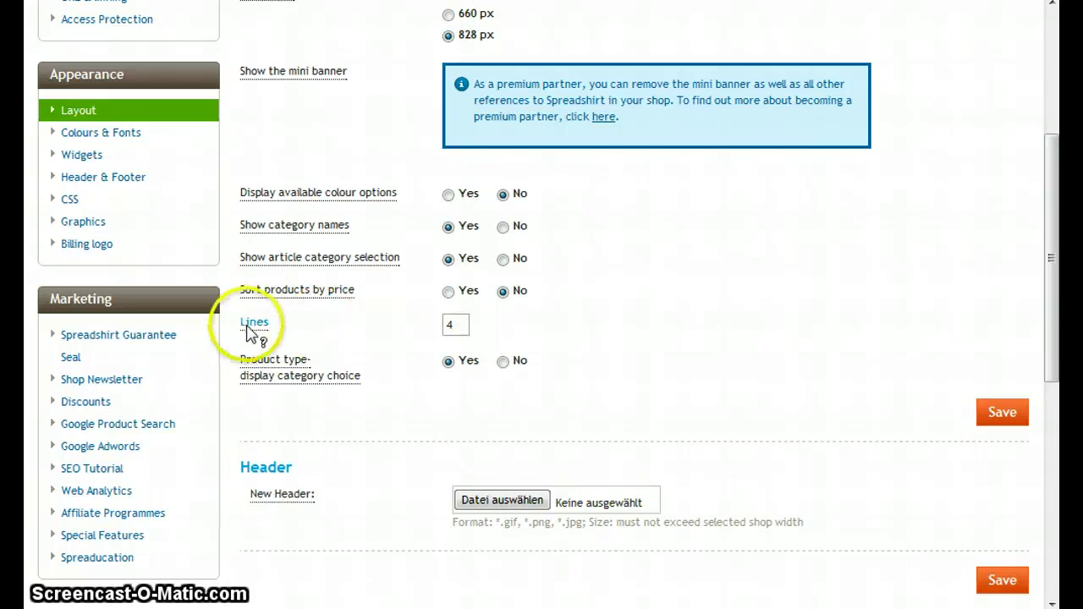
pyautogui.moveTo(252, 330)
pyautogui.hotkey('ctrl', 'Tab')
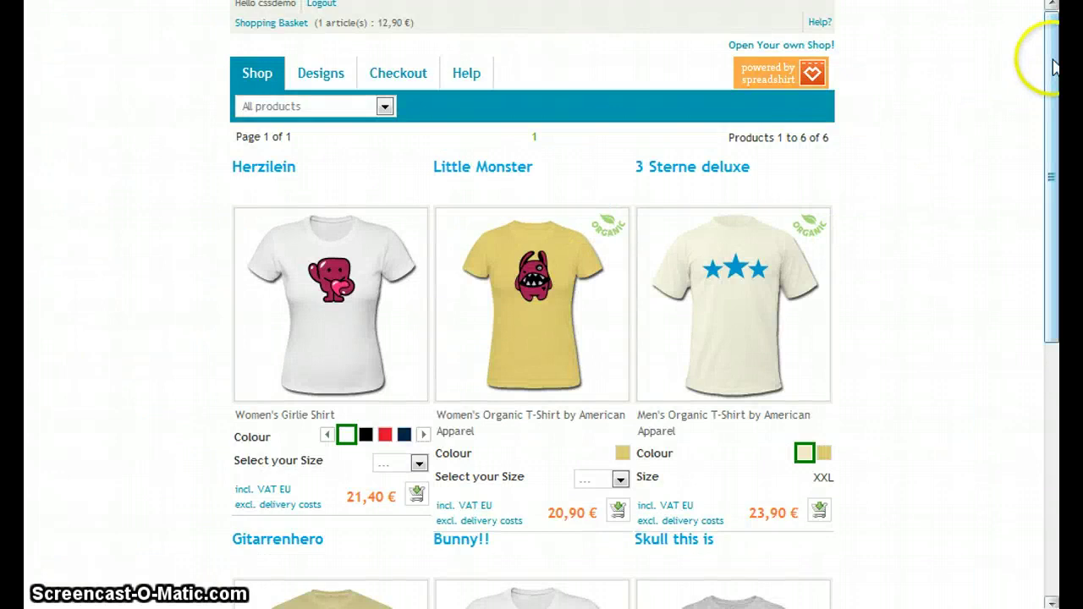
pyautogui.moveTo(1054, 60); pyautogui.dragTo(1046, 145)
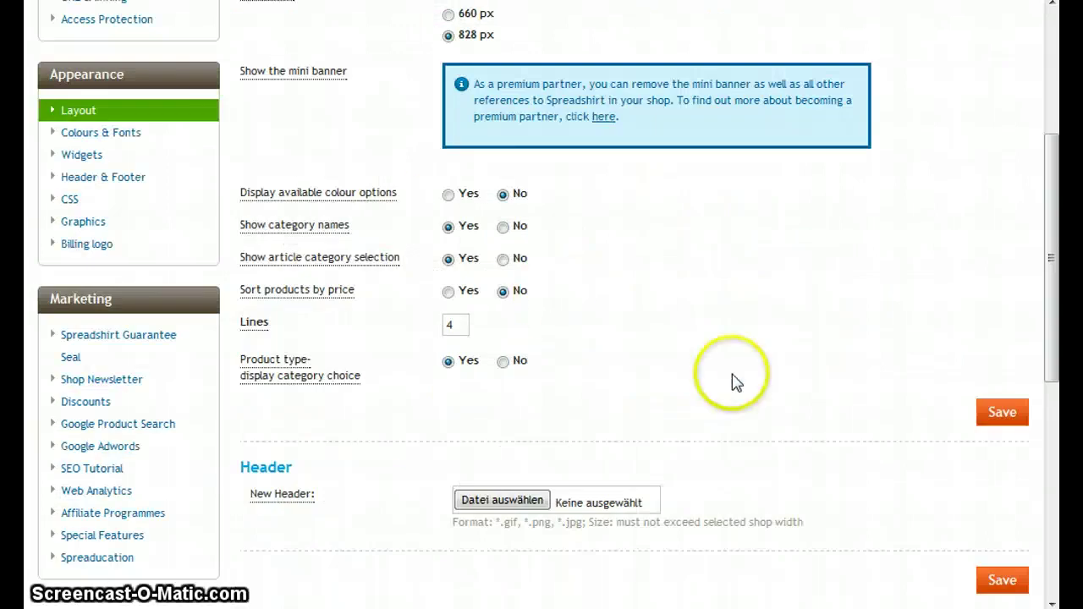
# Step: Back in Layout settings, select the current Lines value 4 for replacement
pyautogui.click(733, 377)
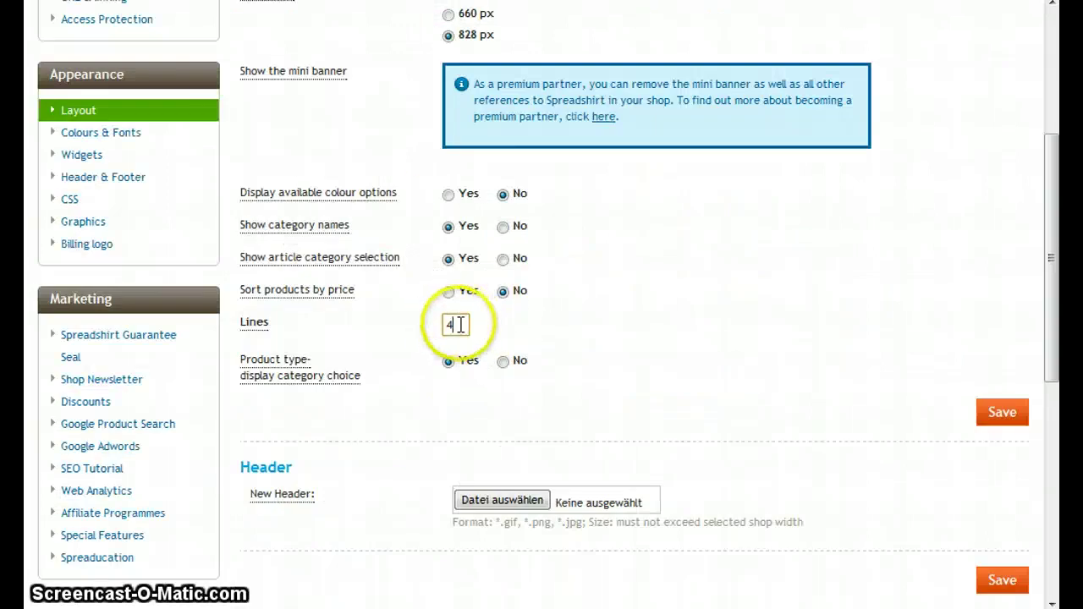
pyautogui.doubleClick(456, 325)
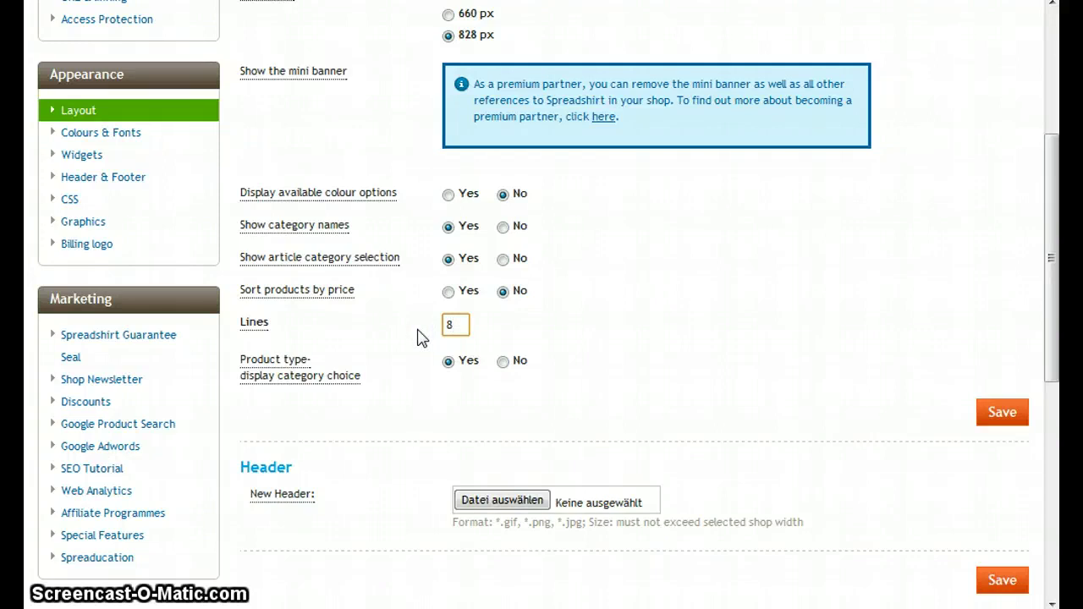
pyautogui.moveTo(276, 385)
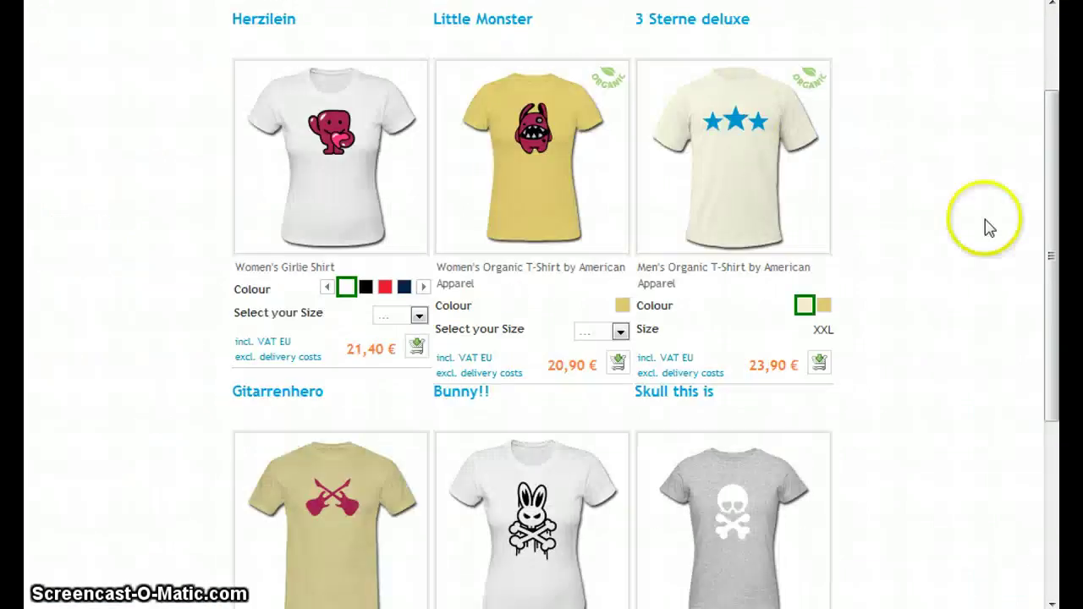
pyautogui.moveTo(1044, 213); pyautogui.dragTo(1044, 134)
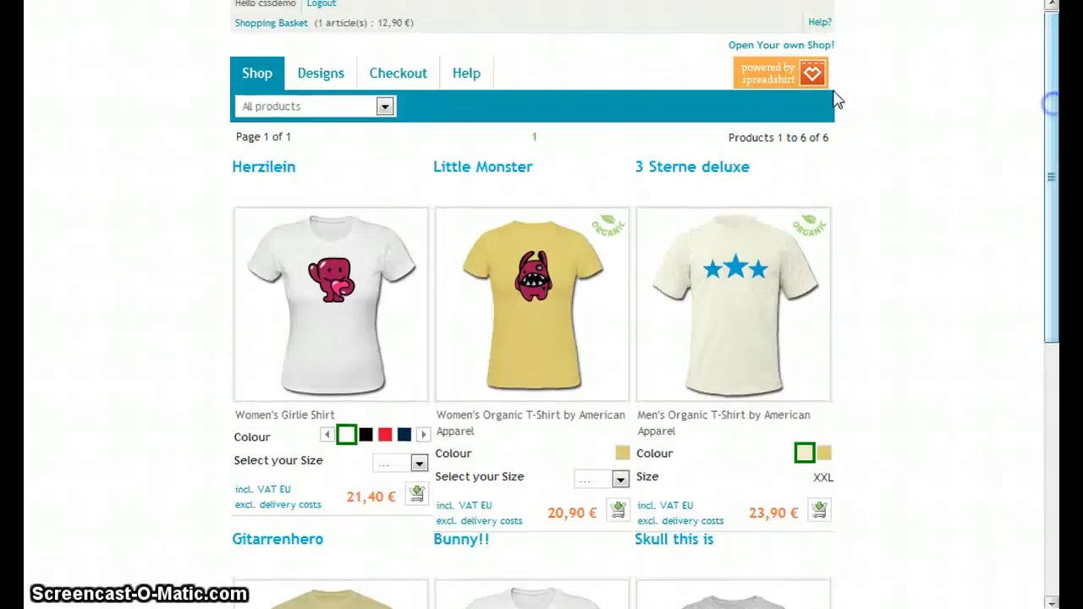
pyautogui.click(385, 107)
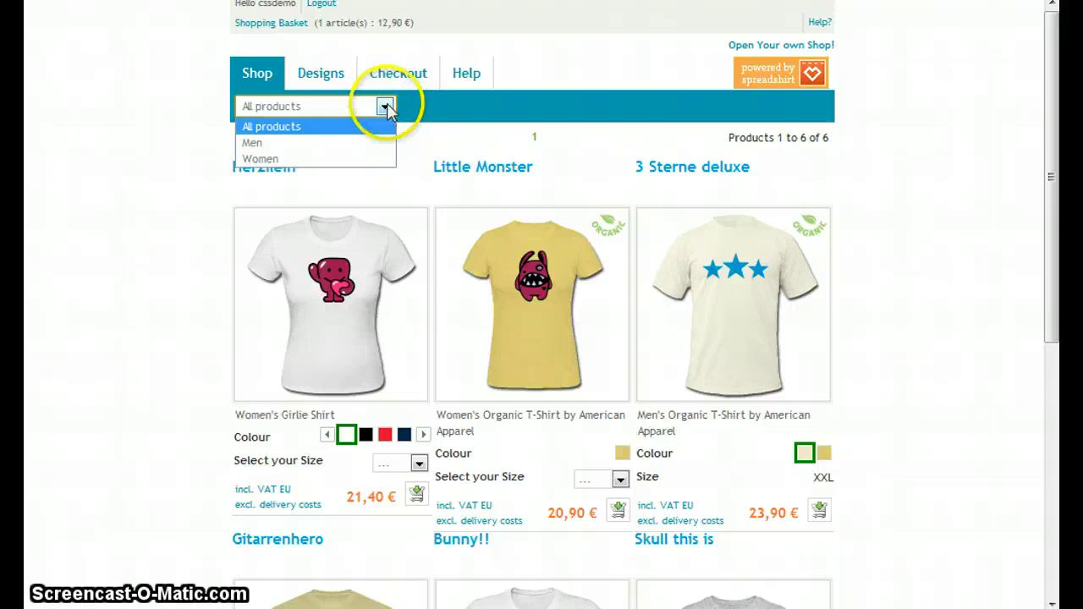
pyautogui.click(276, 161)
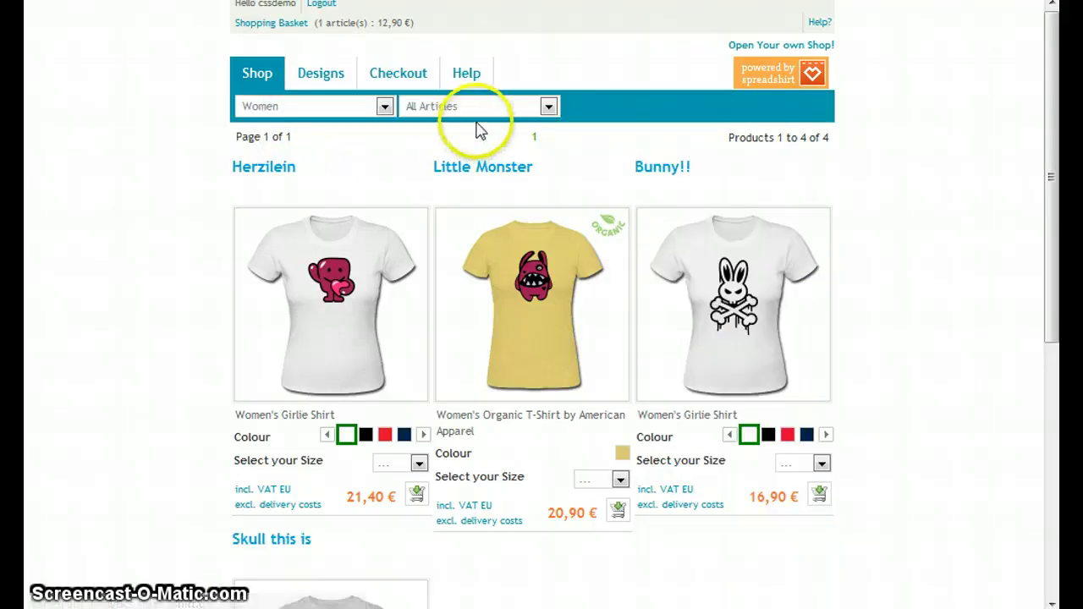
pyautogui.click(550, 108)
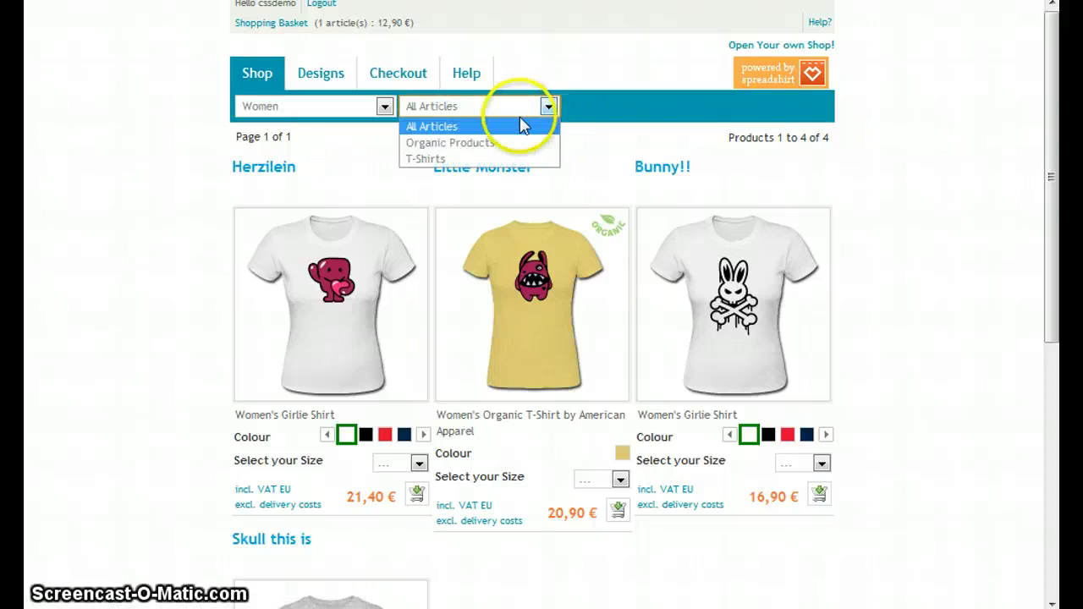
pyautogui.click(500, 142)
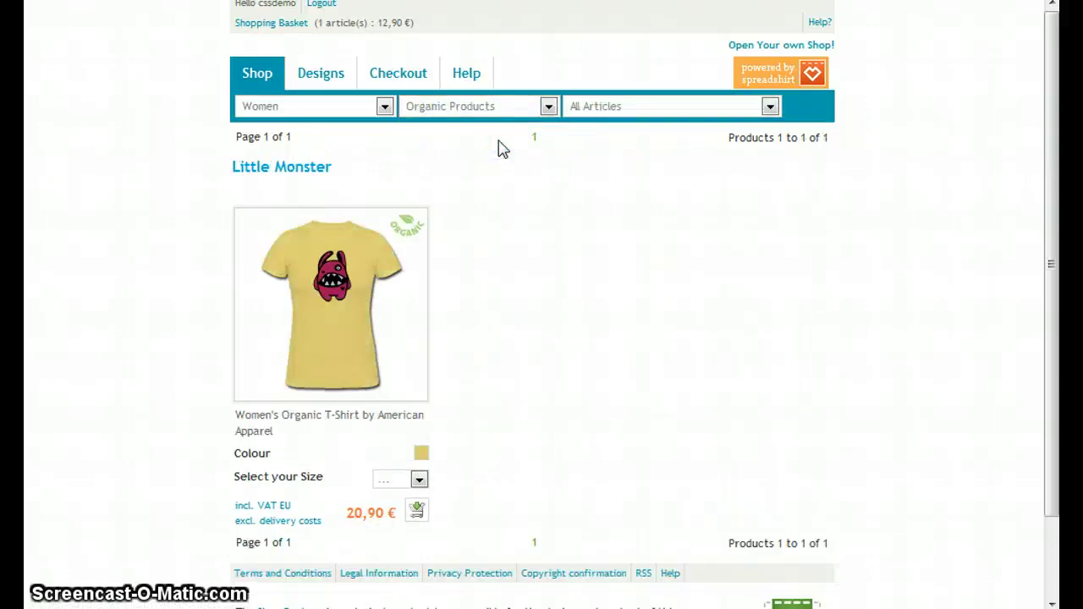
pyautogui.click(384, 107)
pyautogui.click(266, 74)
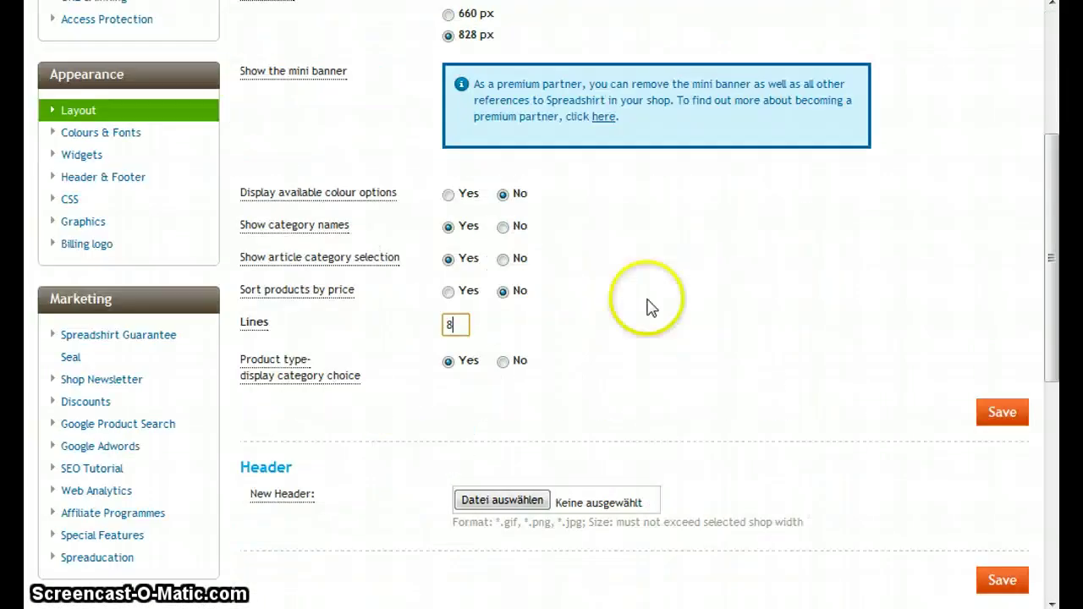
# Step: Return to the Layout settings page and save the layout changes
pyautogui.click(697, 326)
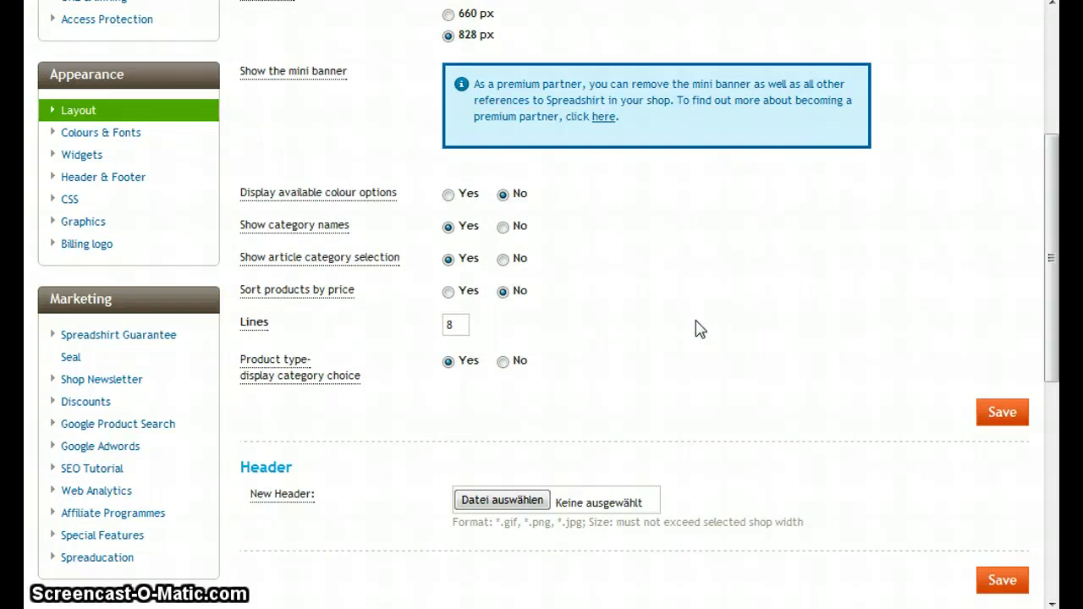
pyautogui.click(1003, 414)
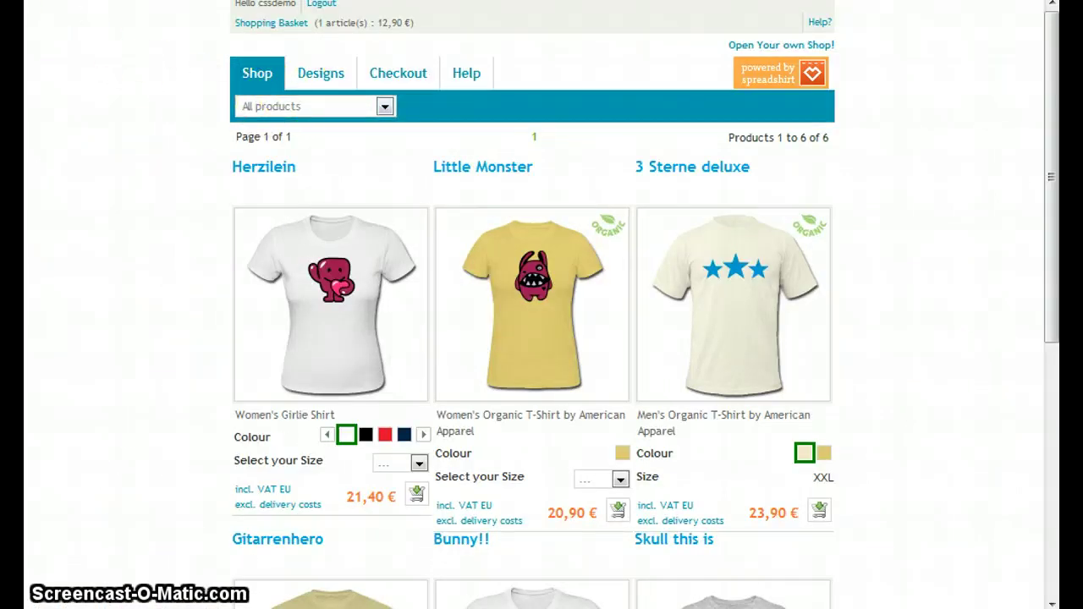
pyautogui.press('F5')
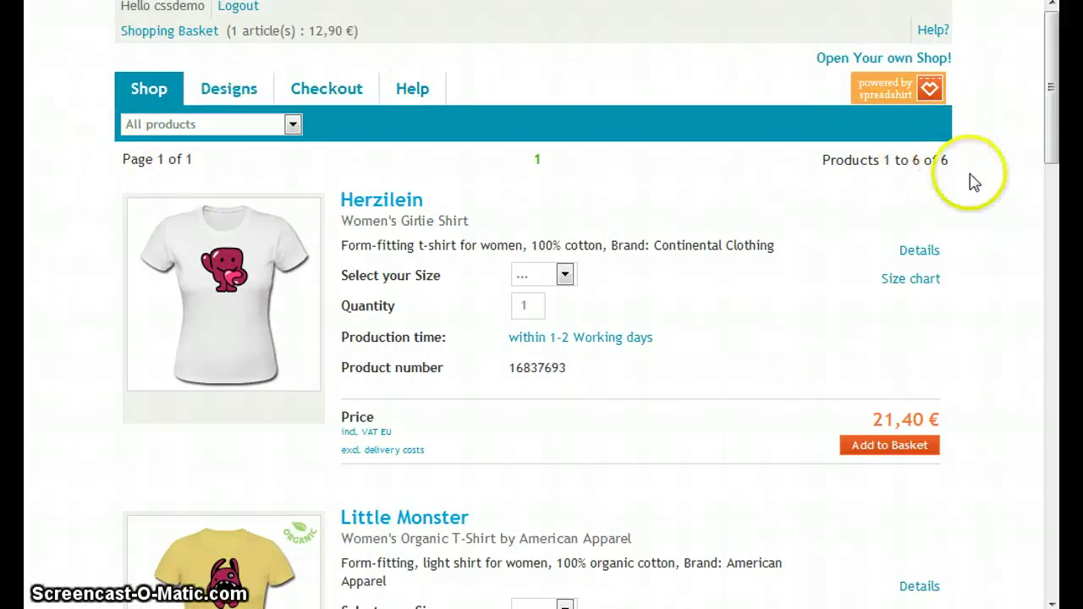
pyautogui.moveTo(1051, 64); pyautogui.dragTo(1051, 388)
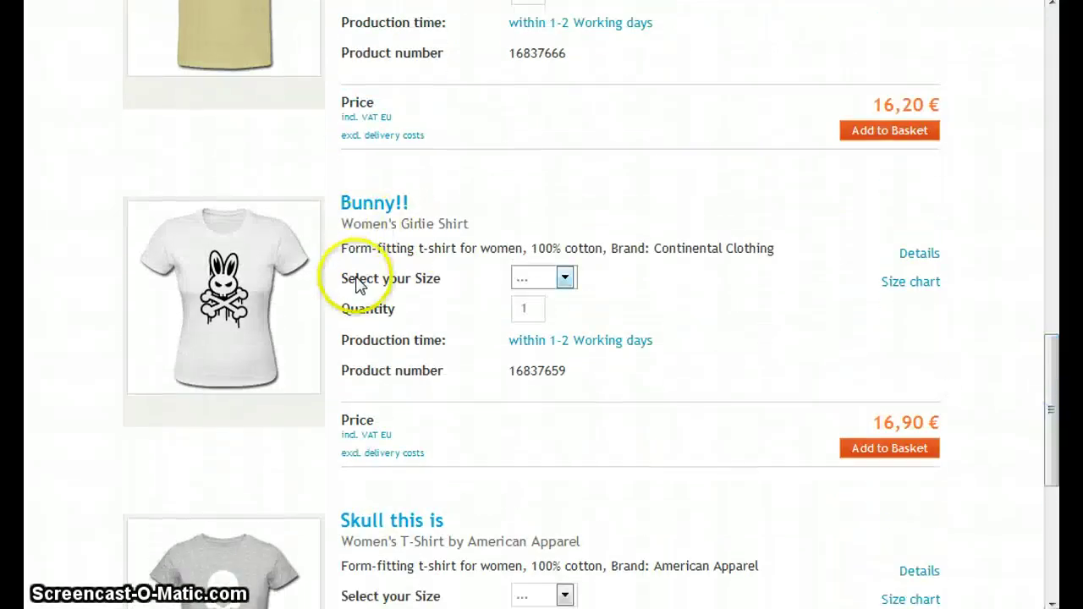